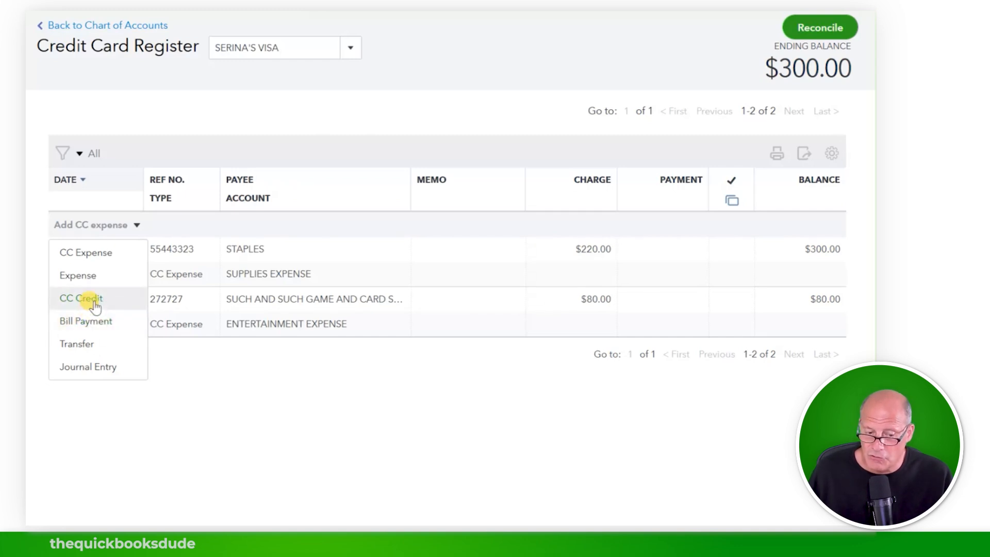
# Step: Change the new Visa register entry from a bill payment to a blank CC Credit
pyautogui.click(92, 319)
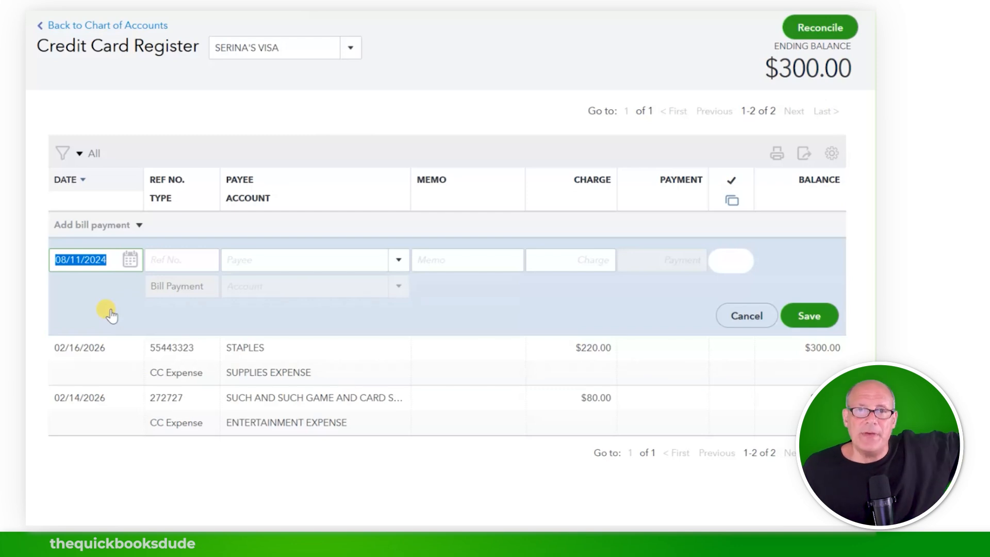
pyautogui.click(137, 225)
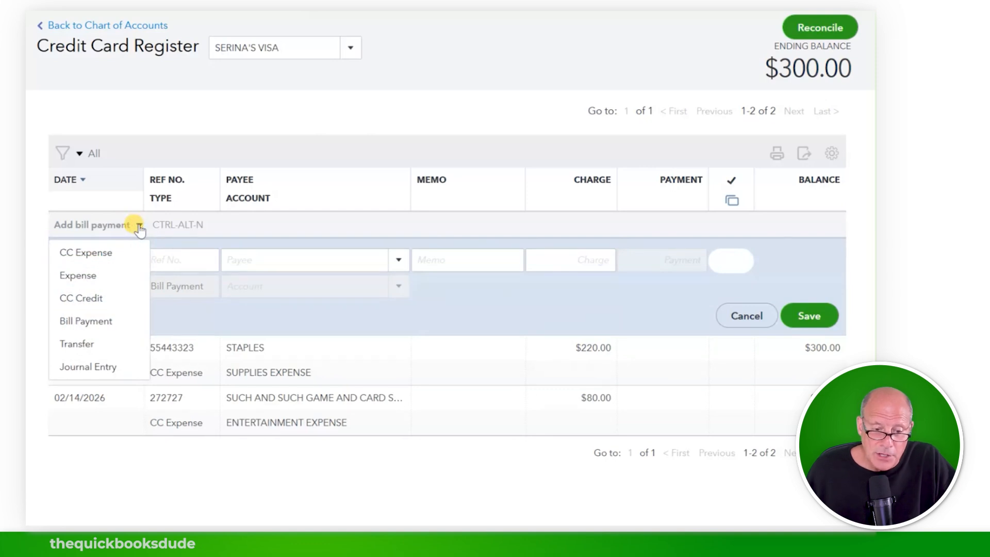
pyautogui.click(99, 301)
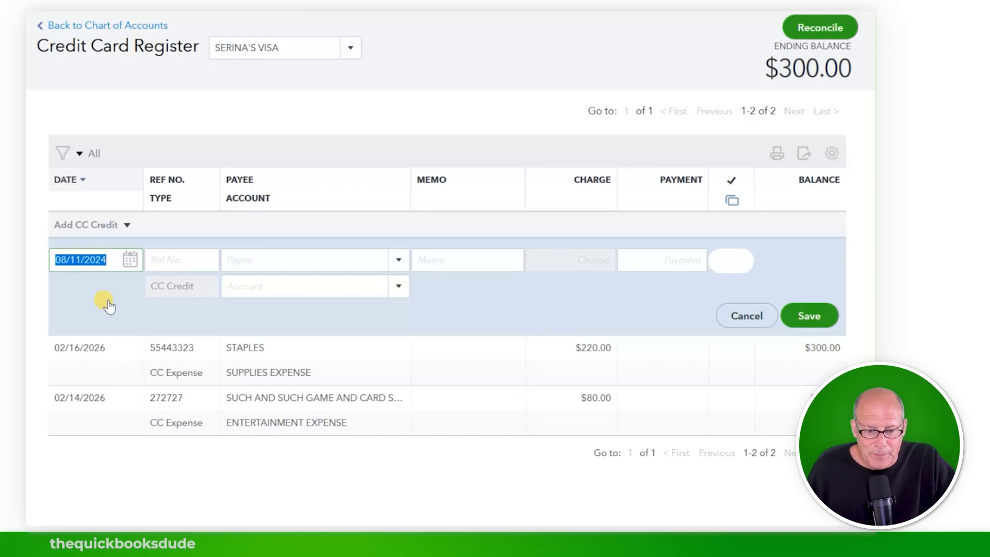
pyautogui.click(126, 225)
# Step: Pick February 18 in the calendar, correct the year to 2026, and enter Ref No. 8
pyautogui.click(126, 225)
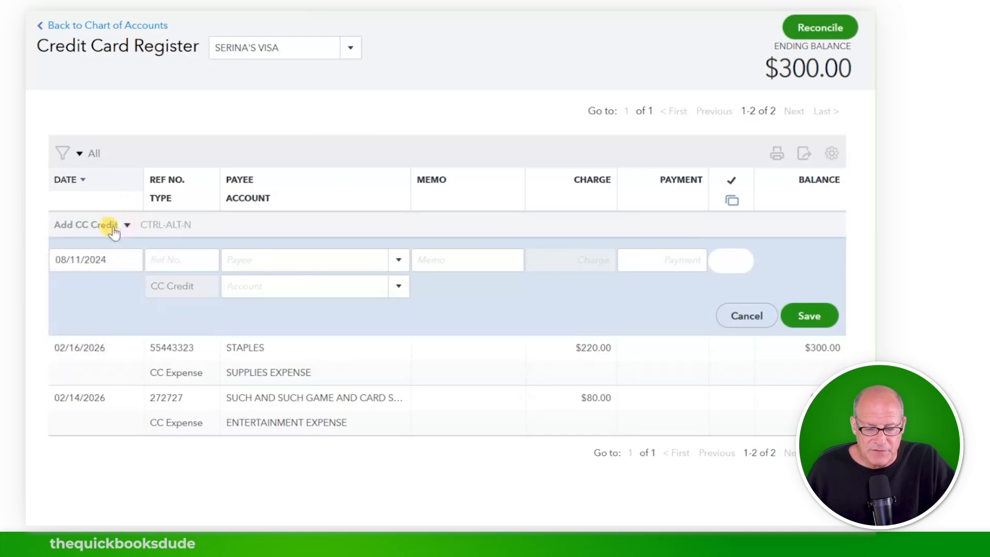
pyautogui.click(129, 260)
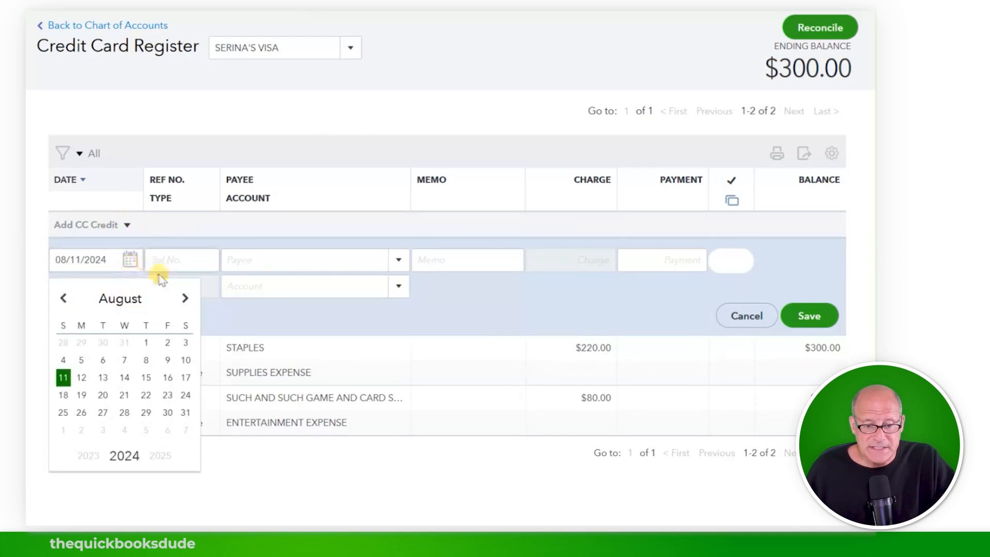
pyautogui.click(185, 298)
pyautogui.click(185, 298)
pyautogui.click(185, 298)
pyautogui.click(185, 298)
pyautogui.click(185, 298)
pyautogui.click(185, 298)
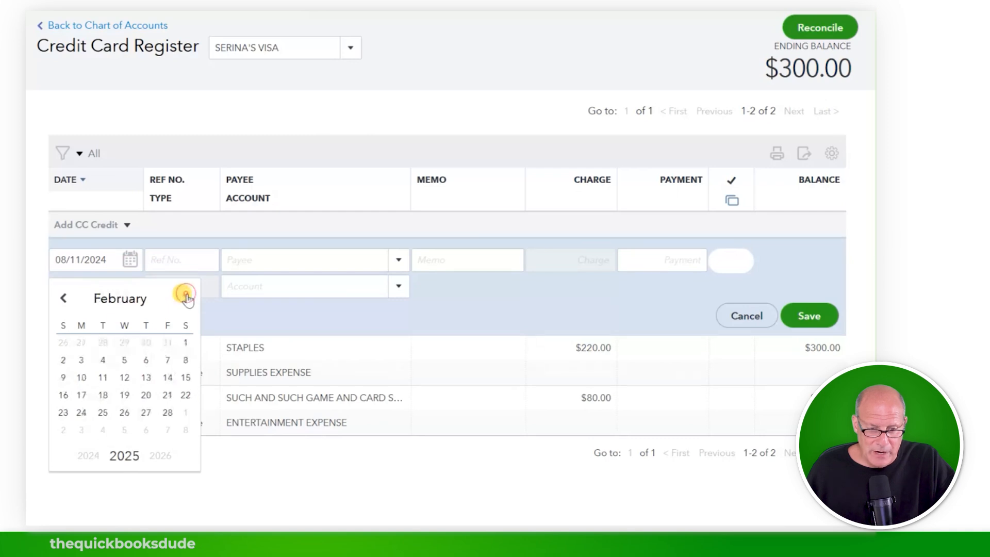
pyautogui.click(103, 396)
pyautogui.press('BackSpace')
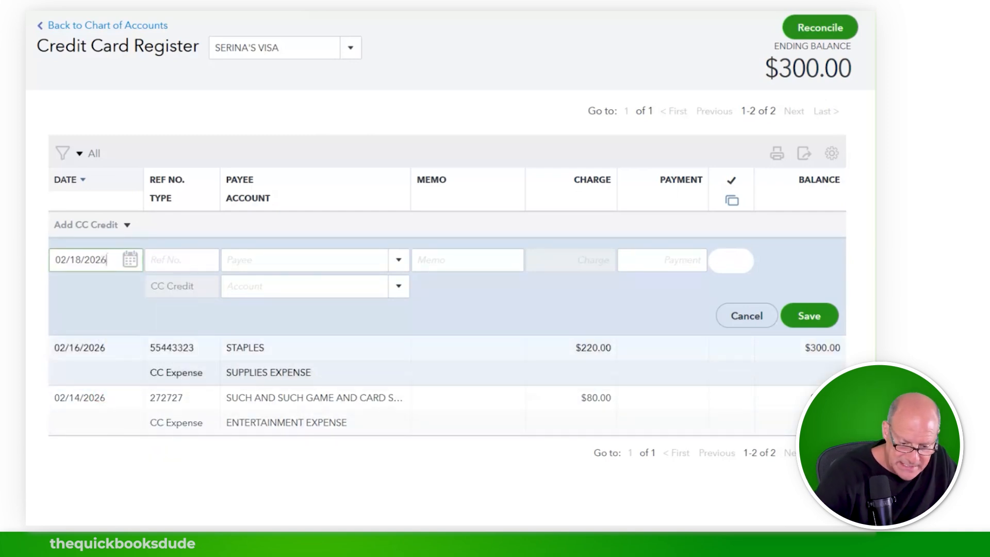
pyautogui.press('Tab')
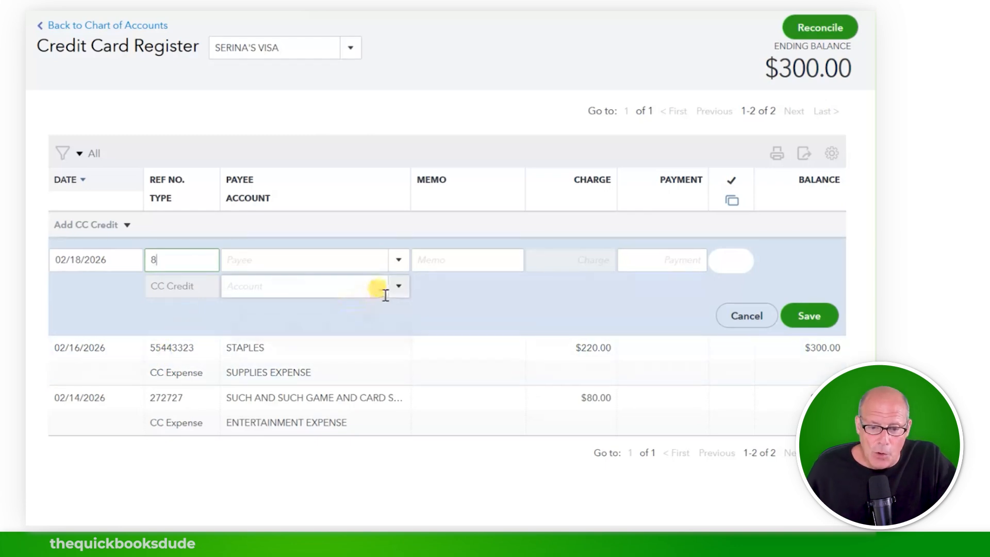
pyautogui.click(400, 260)
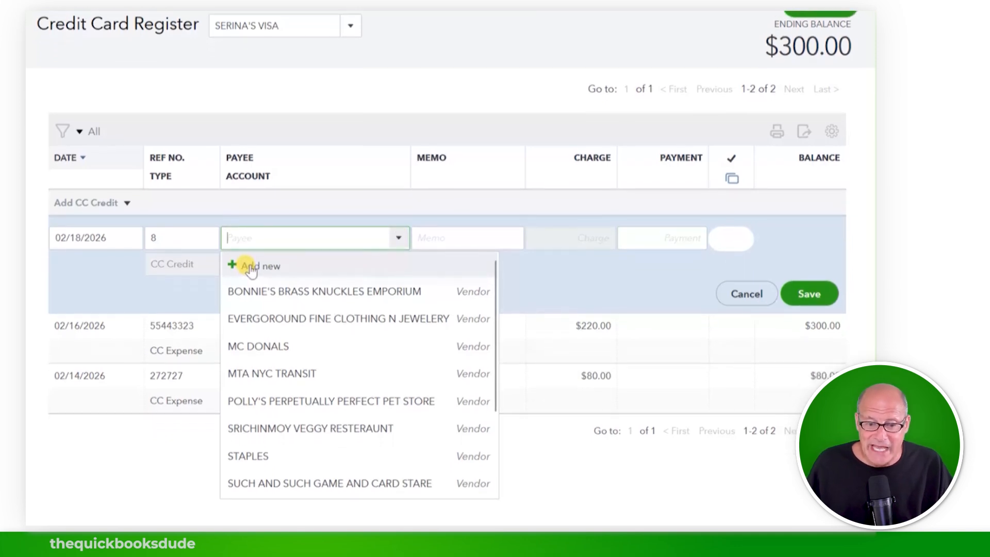
# Step: Add CHASE VISA CO as a new vendor and set it as the CC Credit's payee
pyautogui.click(251, 268)
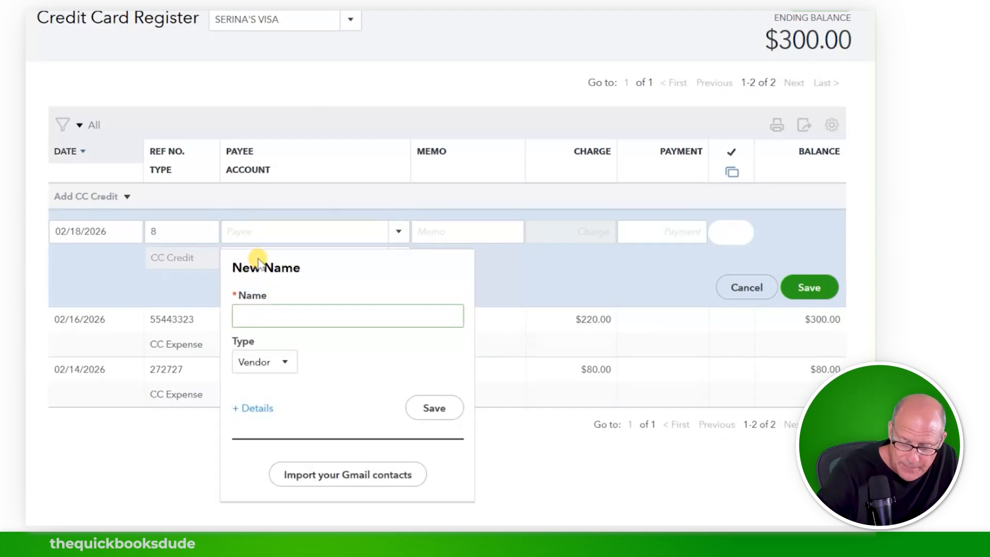
pyautogui.write('CH')
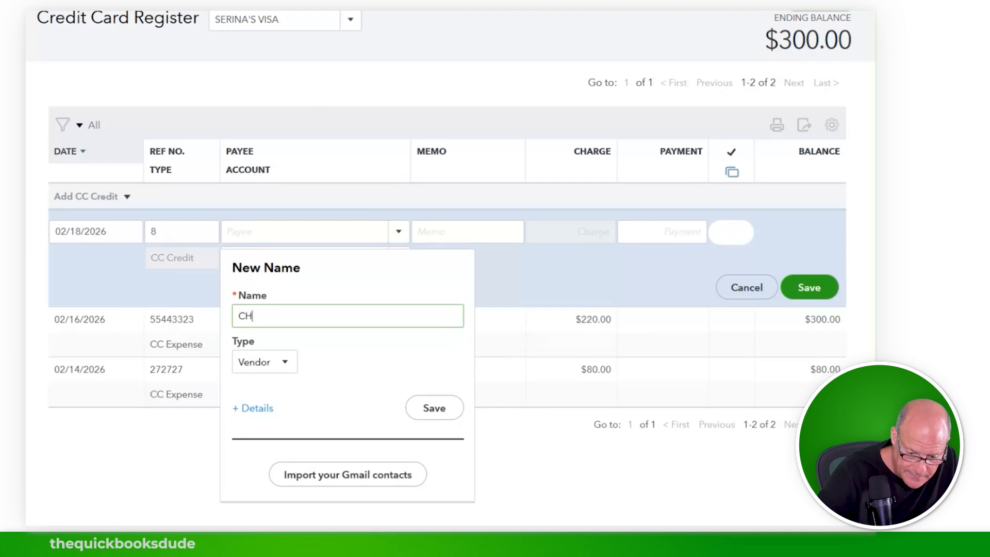
pyautogui.write('ASE VI')
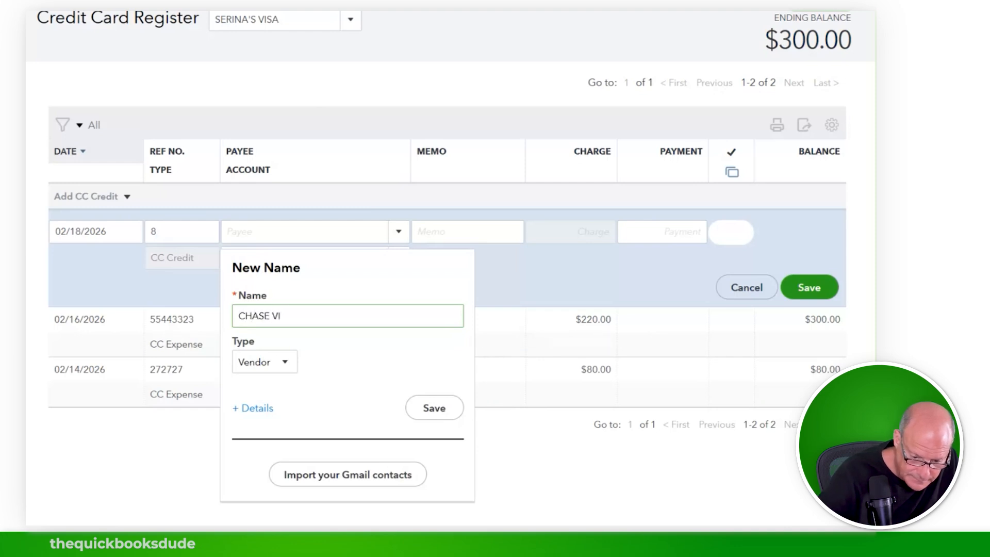
pyautogui.write('SA CO')
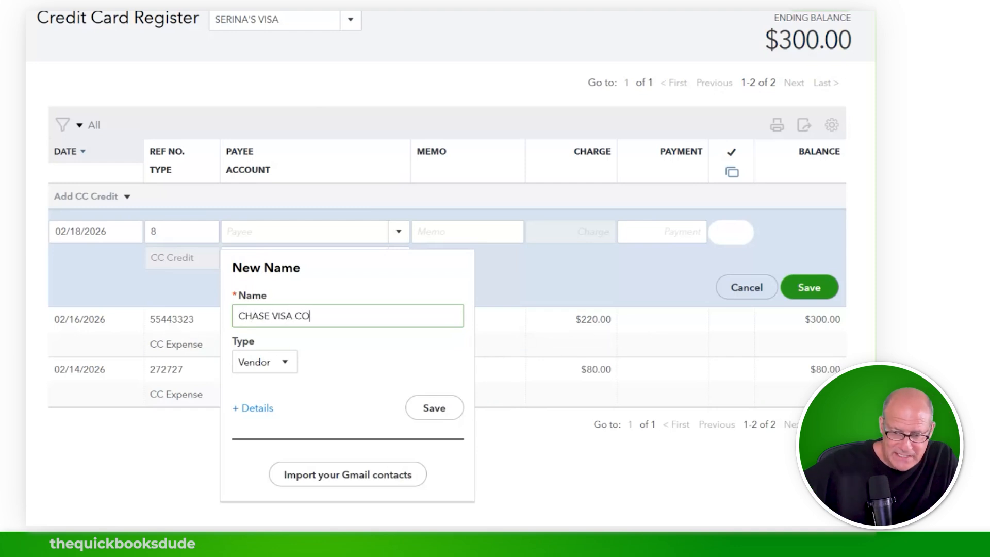
pyautogui.click(438, 407)
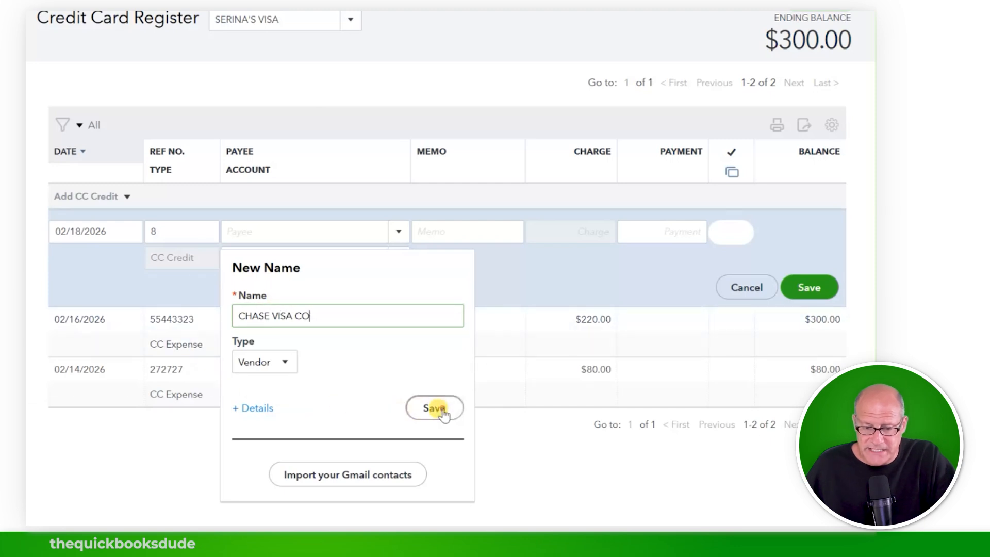
pyautogui.click(403, 231)
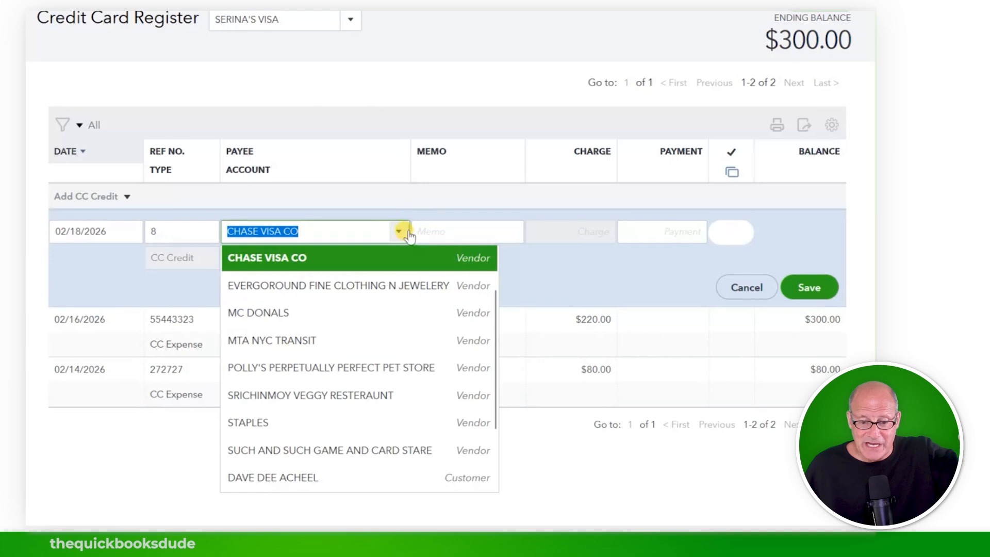
pyautogui.click(400, 233)
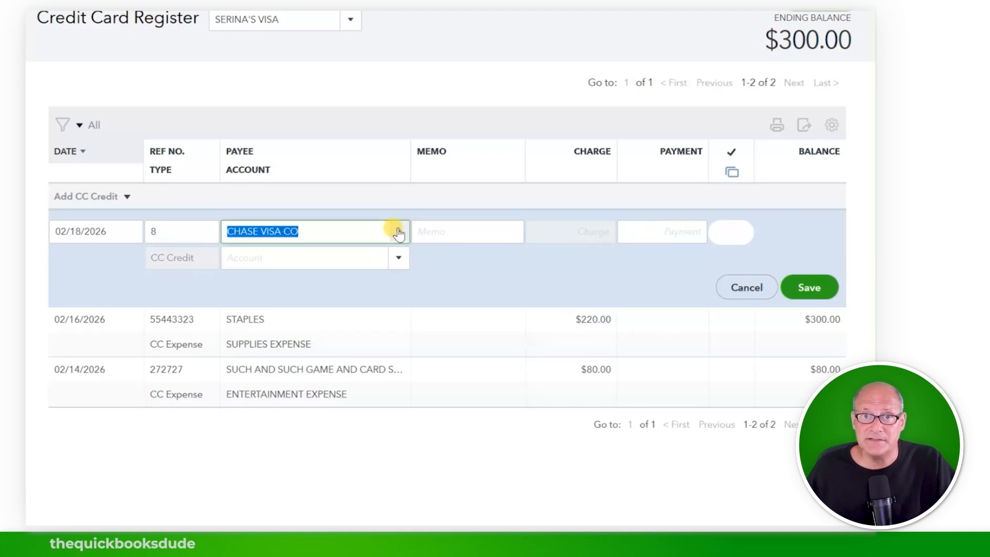
pyautogui.click(397, 259)
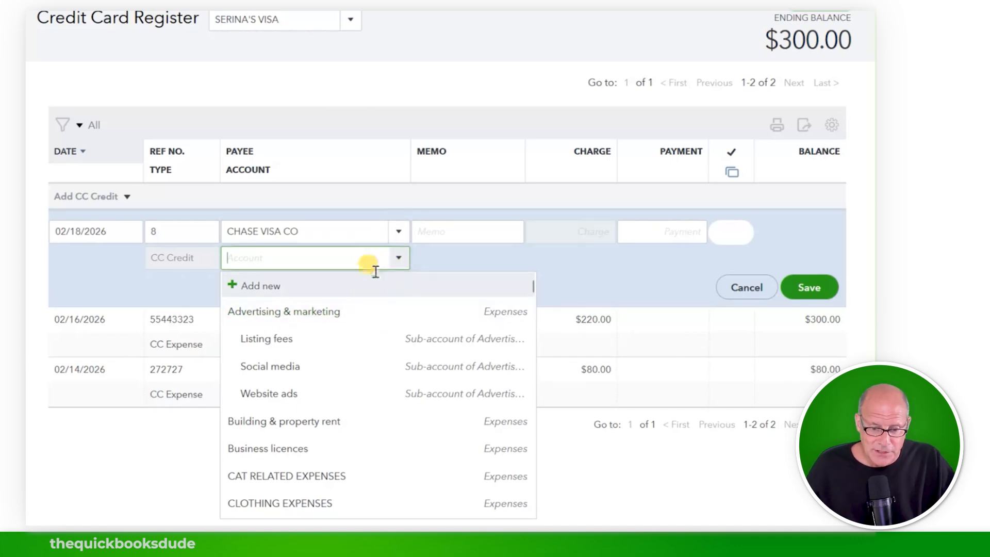
# Step: Fund the credit from CHASE BANK ACCOUNT, enter a 200.00 payment, and save it
pyautogui.write('C')
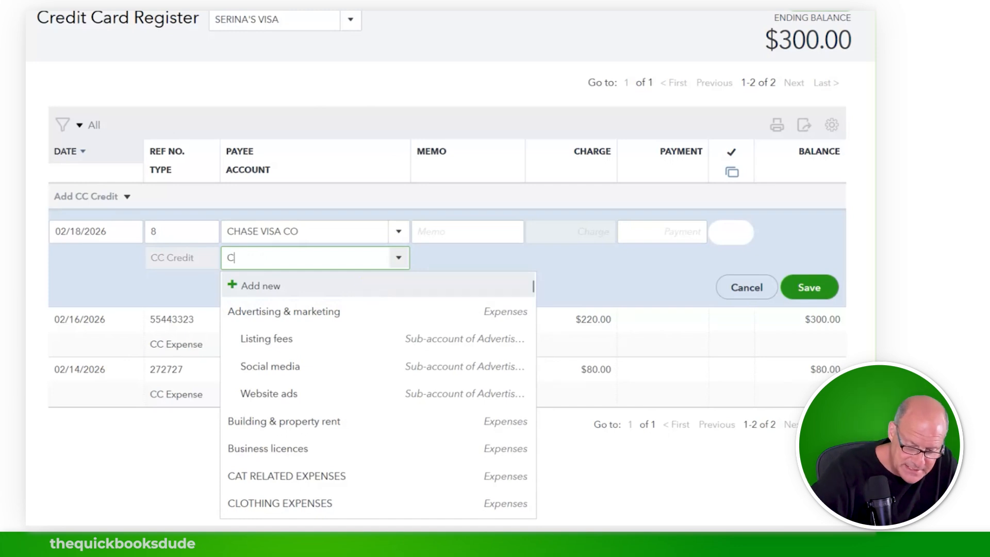
pyautogui.write('HASE BANK ACCOUNT')
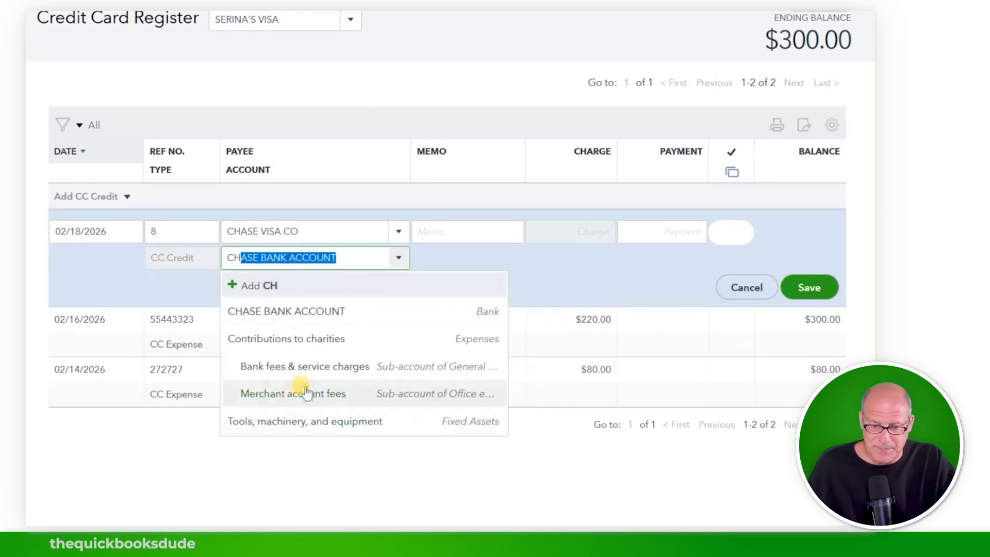
pyautogui.click(301, 311)
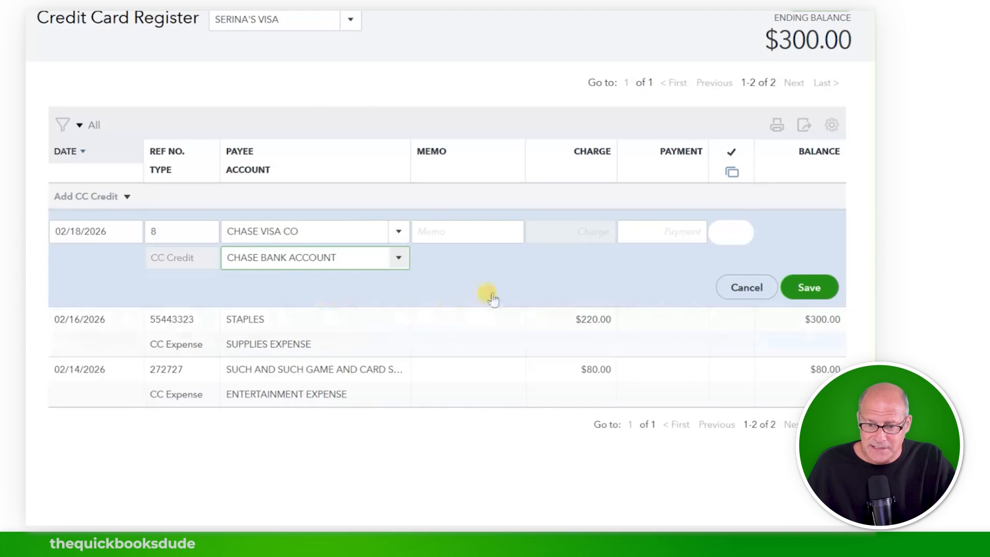
pyautogui.click(664, 227)
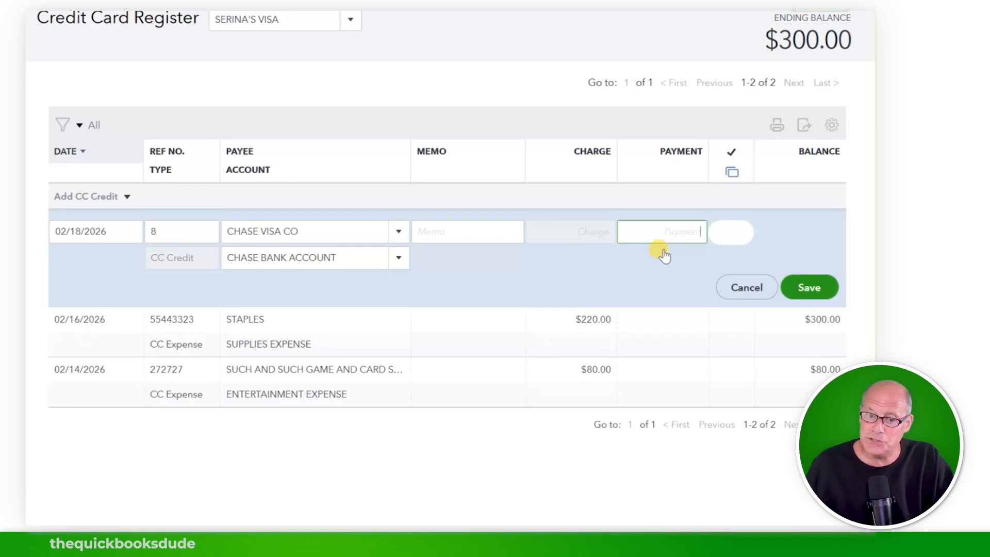
pyautogui.write('2')
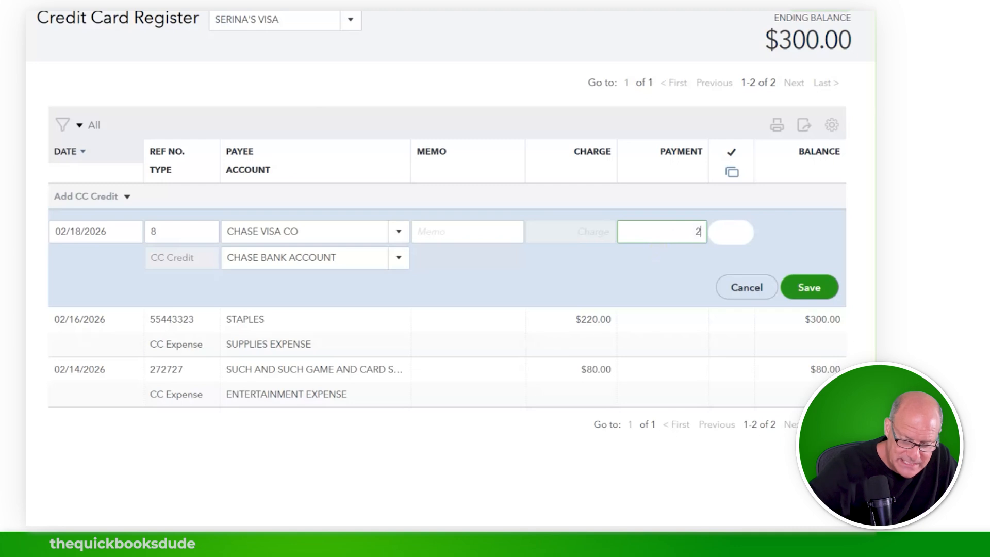
pyautogui.write('00')
pyautogui.press('Tab')
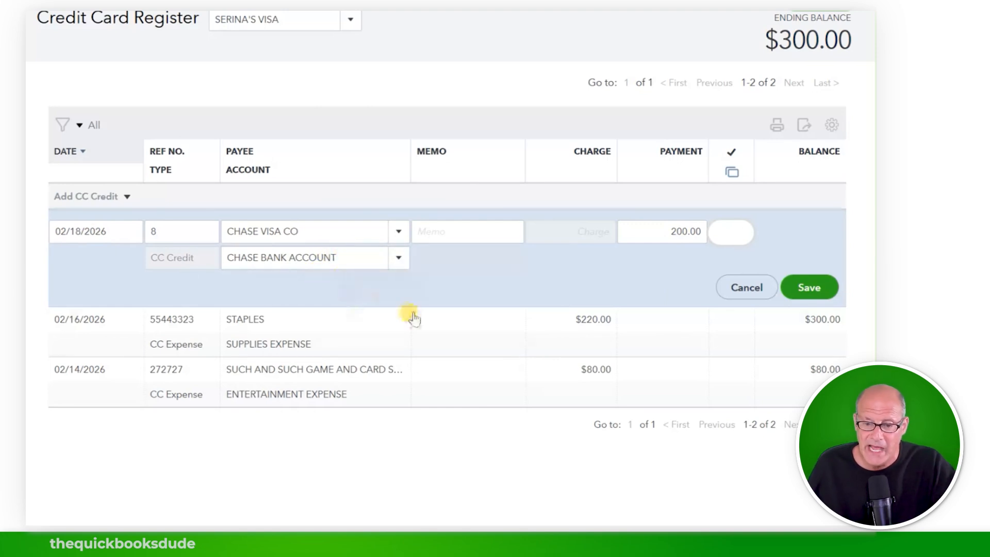
pyautogui.click(804, 300)
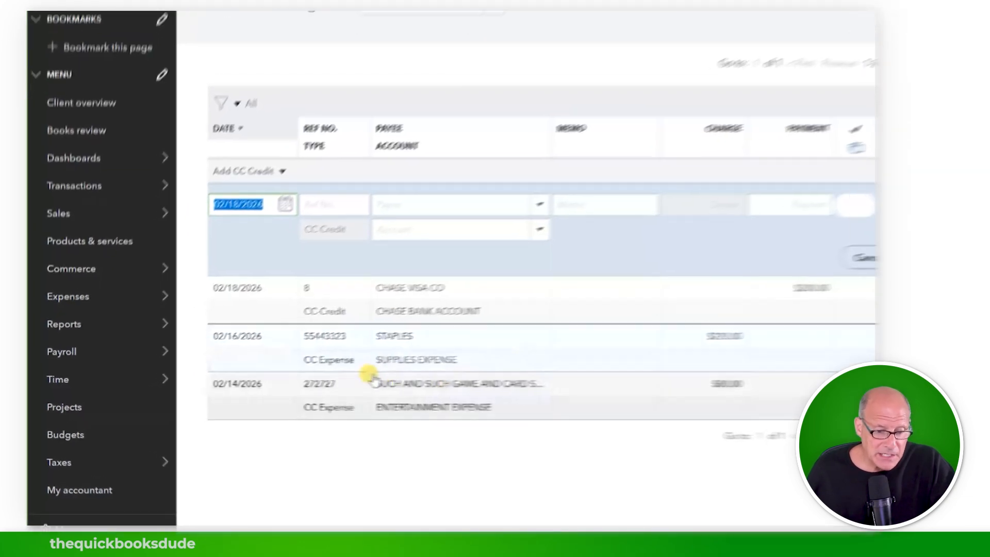
# Step: Open the Trial Balance report from Reports > Custom reports
pyautogui.moveTo(140, 341)
pyautogui.click(124, 323)
pyautogui.click(343, 147)
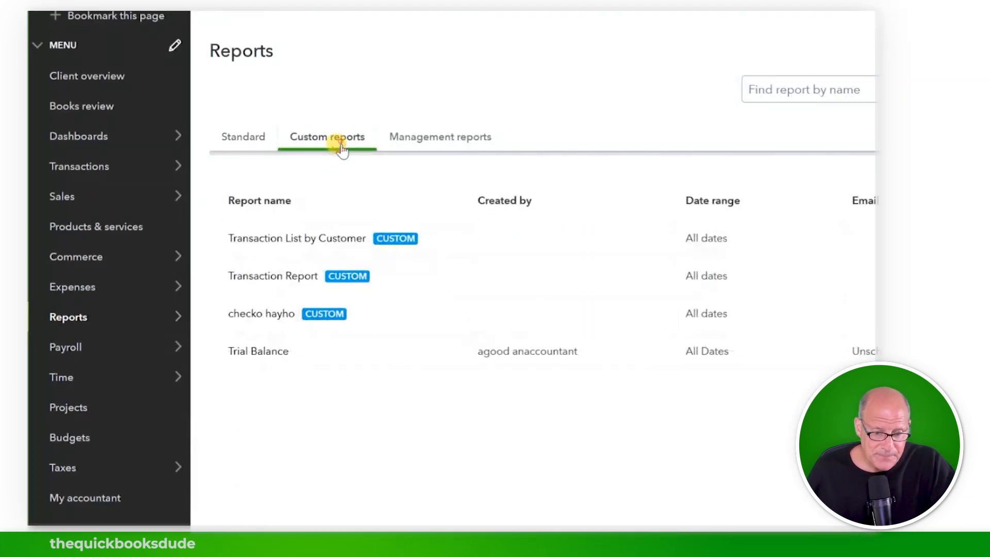
pyautogui.click(260, 350)
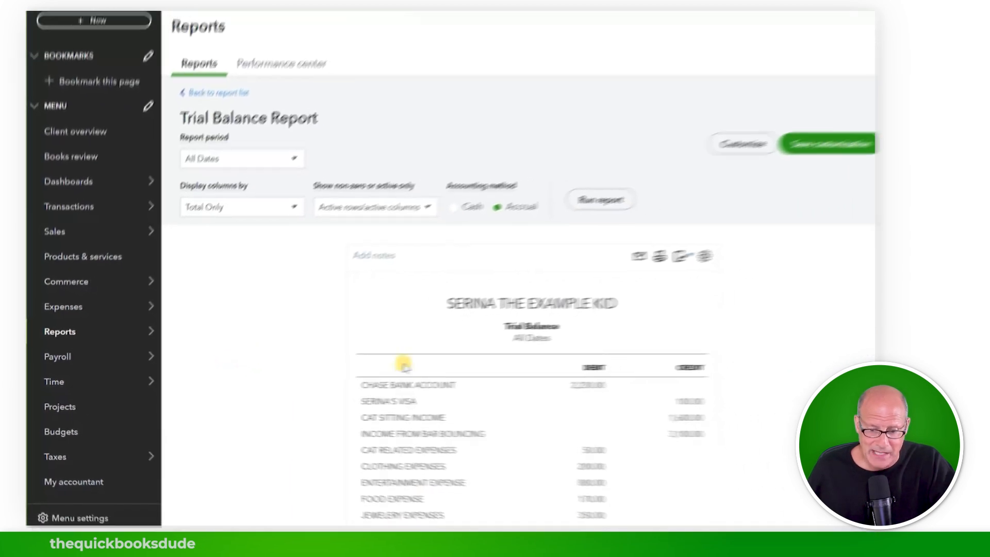
pyautogui.scroll(-3, 304, 351)
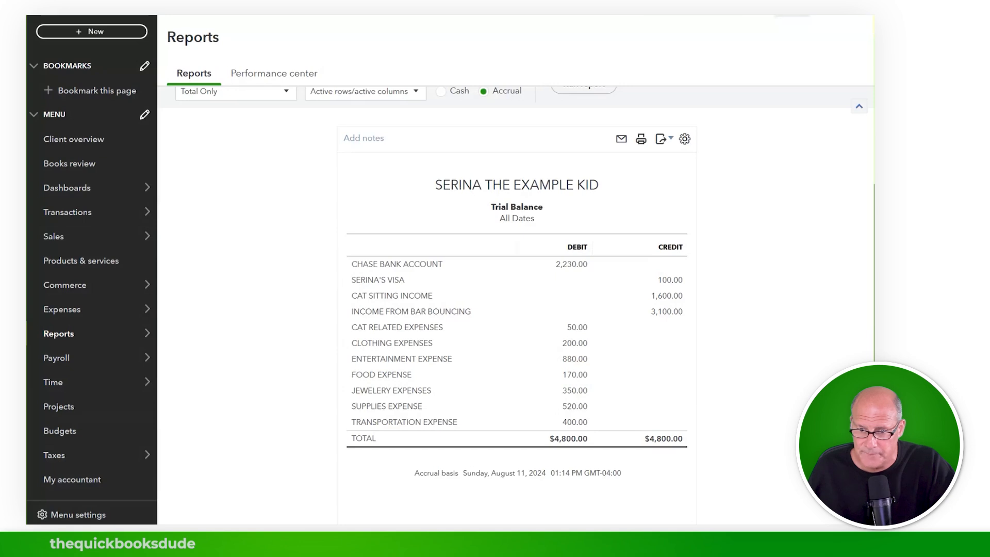
# Step: Zoom the browser in and drill into Serina's Visa's 100.00 credit
pyautogui.click(861, 9)
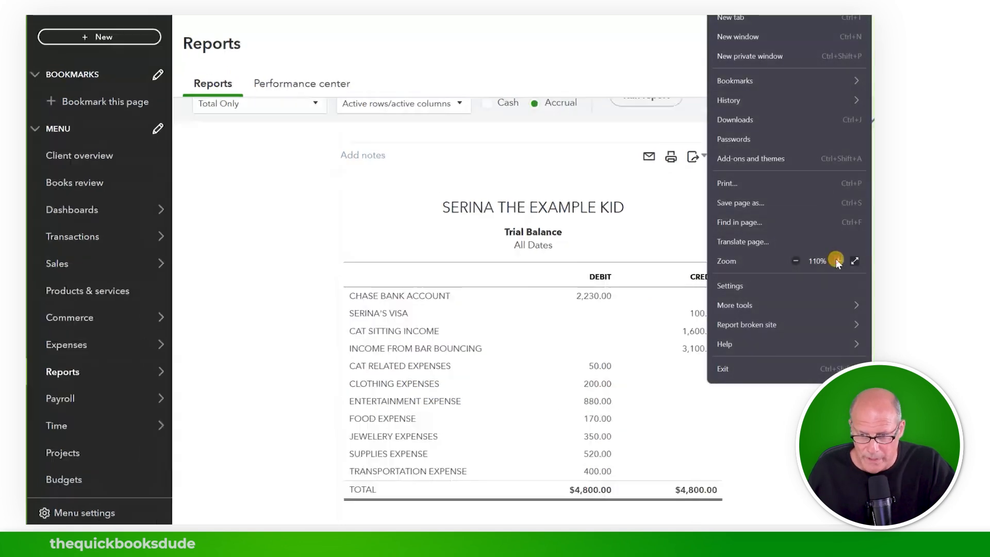
pyautogui.click(837, 260)
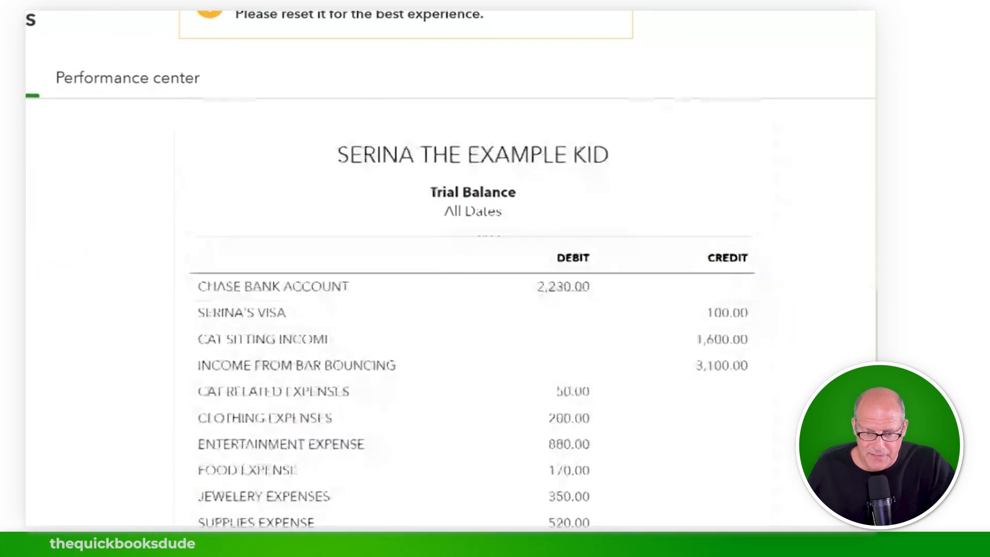
pyautogui.scroll(-2, 220, 228)
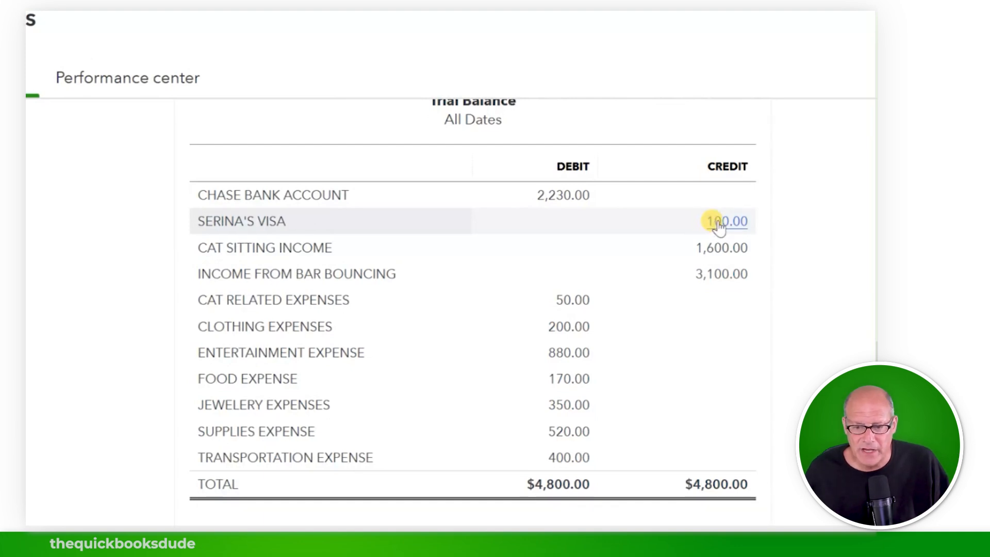
pyautogui.click(718, 225)
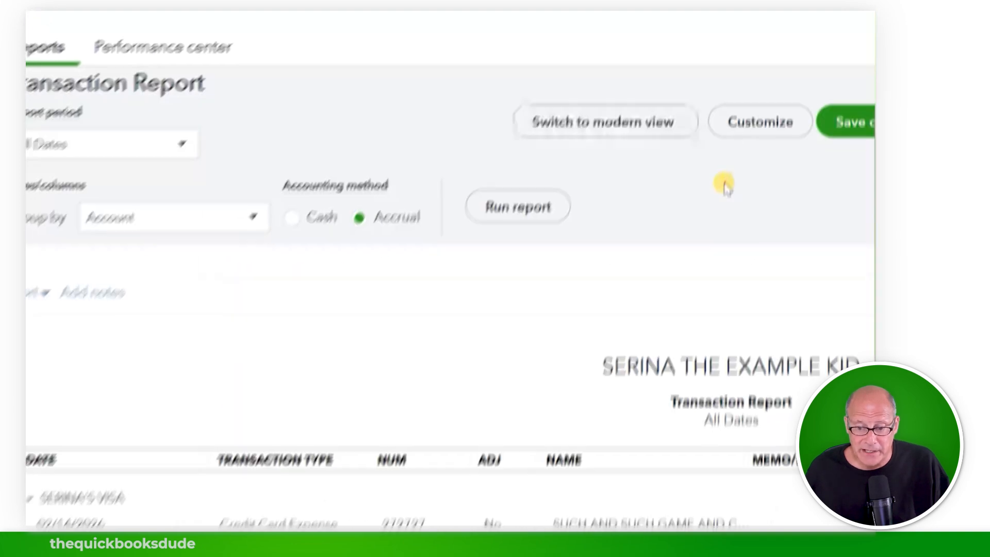
# Step: Review the Visa transaction report, then open Chase Bank Account's 2,230.00 transactions
pyautogui.scroll(-2, 593, 217)
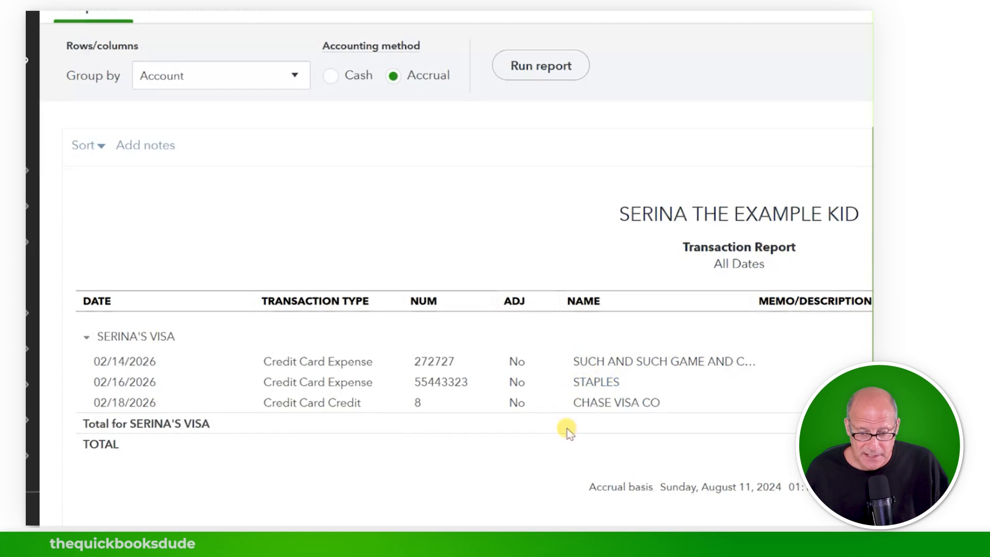
pyautogui.moveTo(466, 524); pyautogui.dragTo(539, 524)
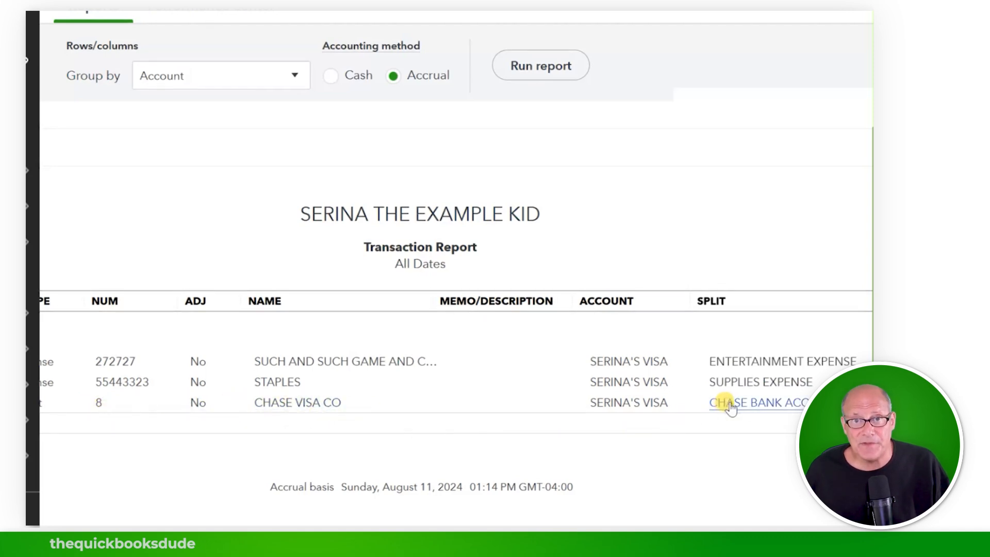
pyautogui.moveTo(665, 523); pyautogui.dragTo(773, 524)
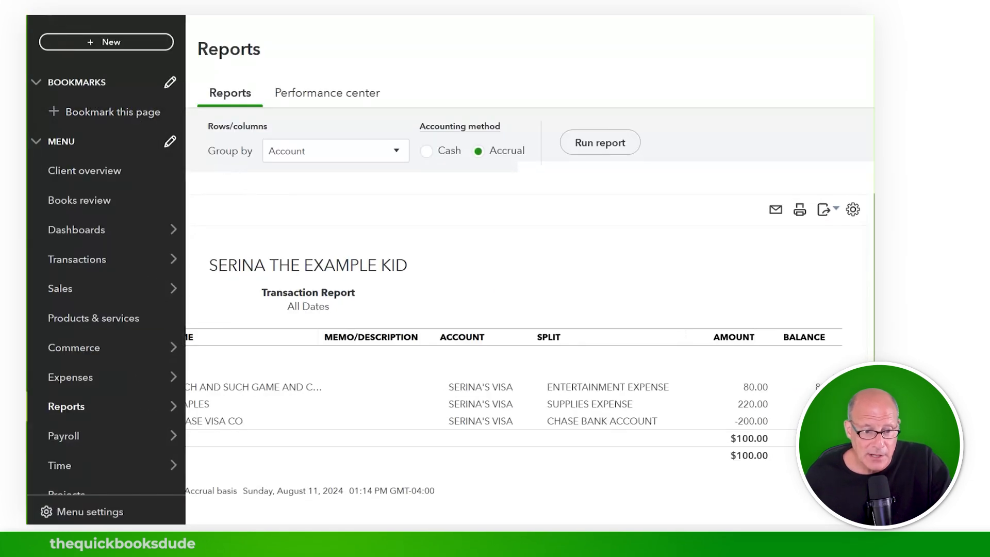
pyautogui.scroll(-1, 513, 301)
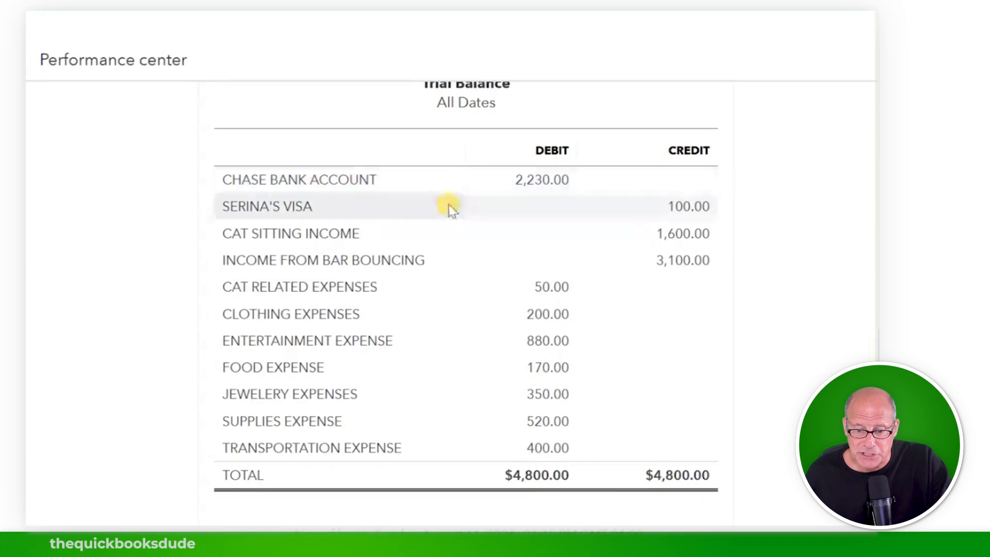
pyautogui.click(531, 185)
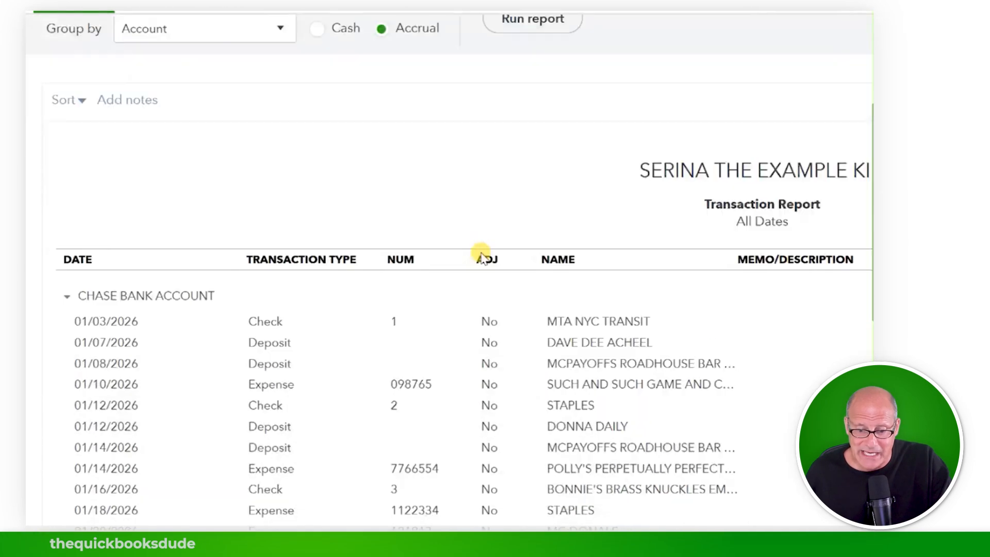
pyautogui.scroll(-5, 481, 255)
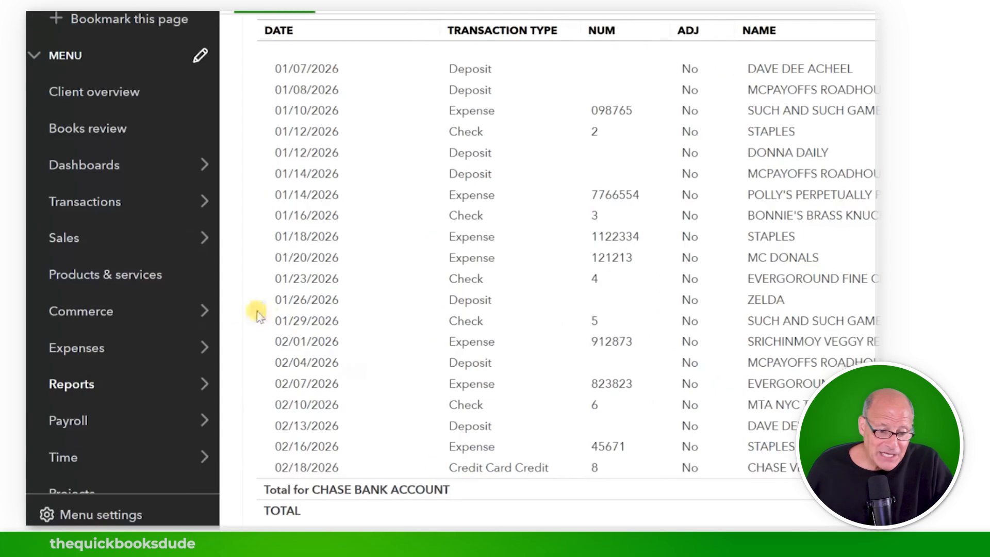
# Step: Open the Chart of Accounts from the Transactions menu
pyautogui.moveTo(139, 172)
pyautogui.moveTo(110, 199)
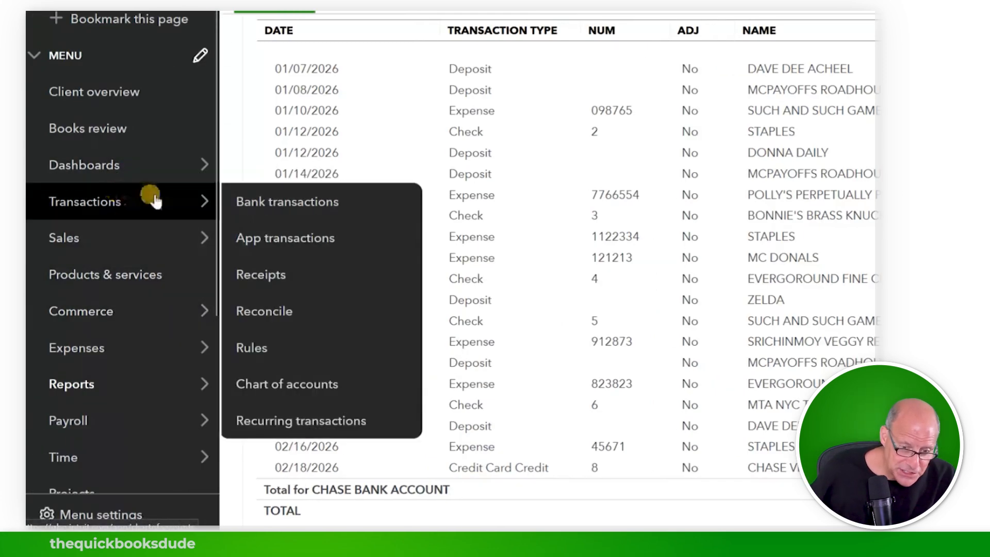
pyautogui.click(301, 386)
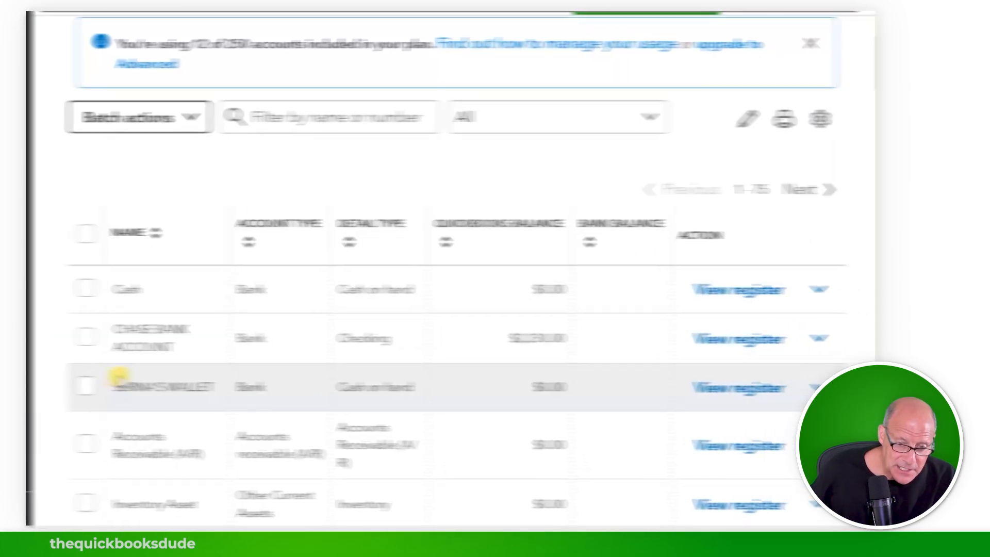
# Step: Open the Chase Bank Account register and select the 02/18/2026 Chase Visa Co CC-Credit
pyautogui.click(687, 337)
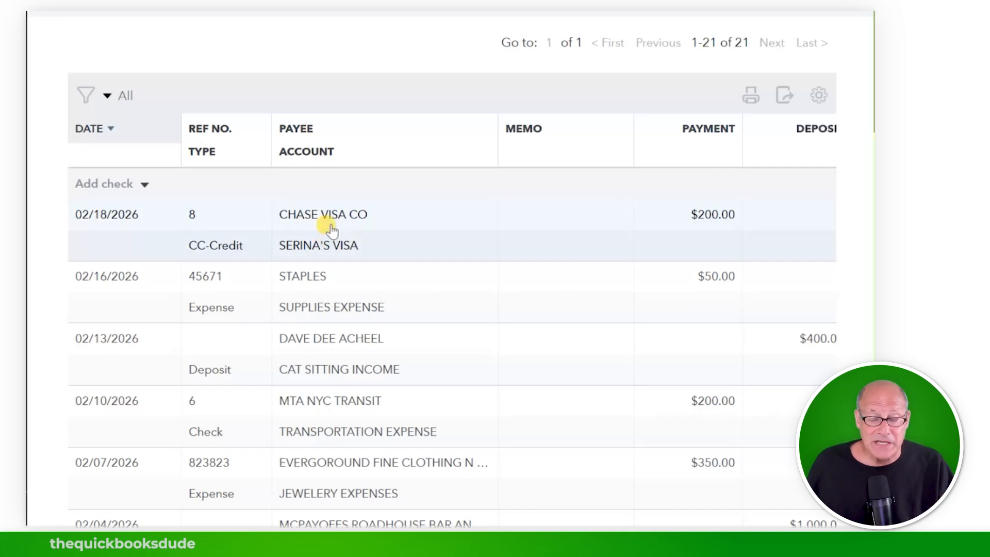
pyautogui.click(320, 213)
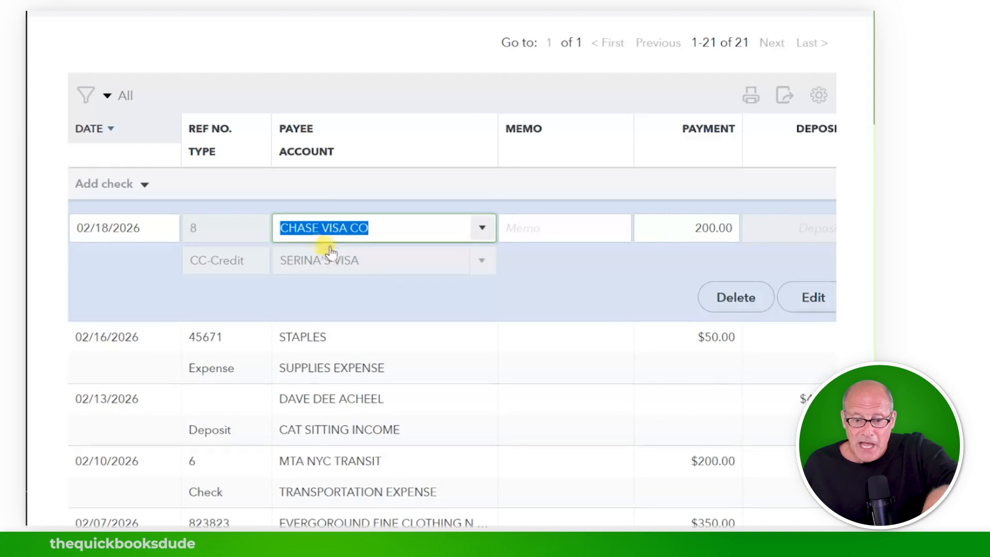
pyautogui.moveTo(483, 262)
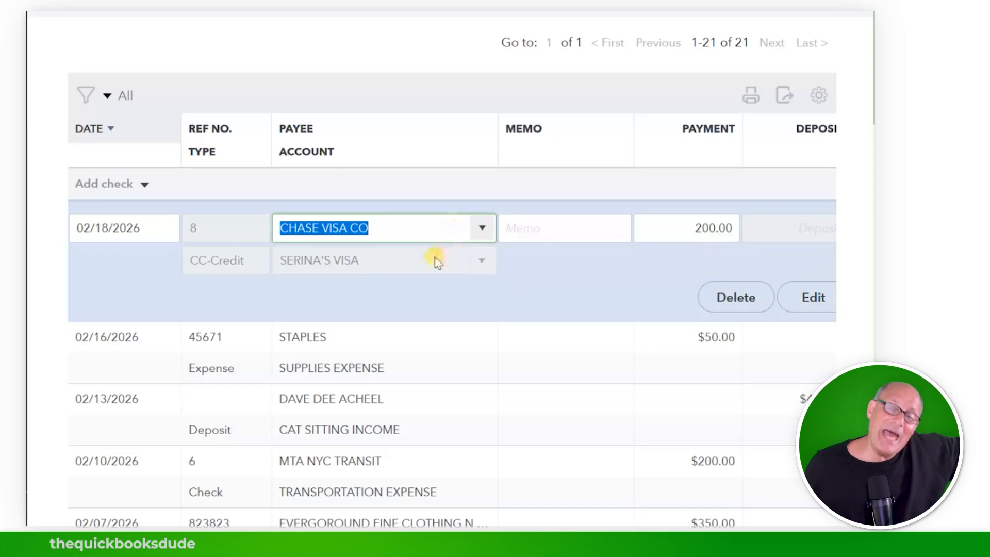
pyautogui.moveTo(431, 267)
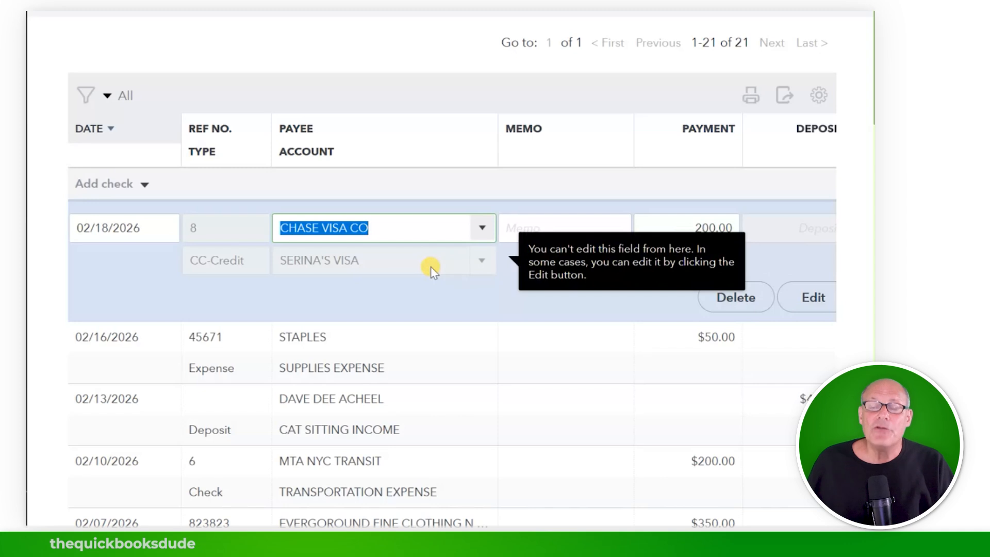